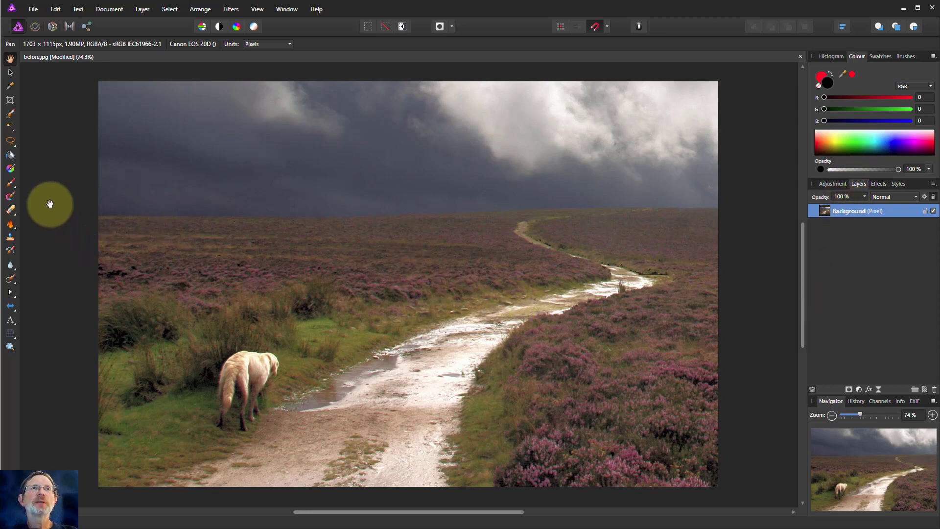
Step: Erase a hard-edged hole in the sky above the horizon with a 180.1 px eraser, undoing a stray dab
click(11, 211)
mouse_move(282, 219)
mouse_down()
mouse_move(301, 227)
mouse_move(392, 204)
mouse_move(416, 214)
mouse_move(329, 208)
mouse_up()
click(427, 274)
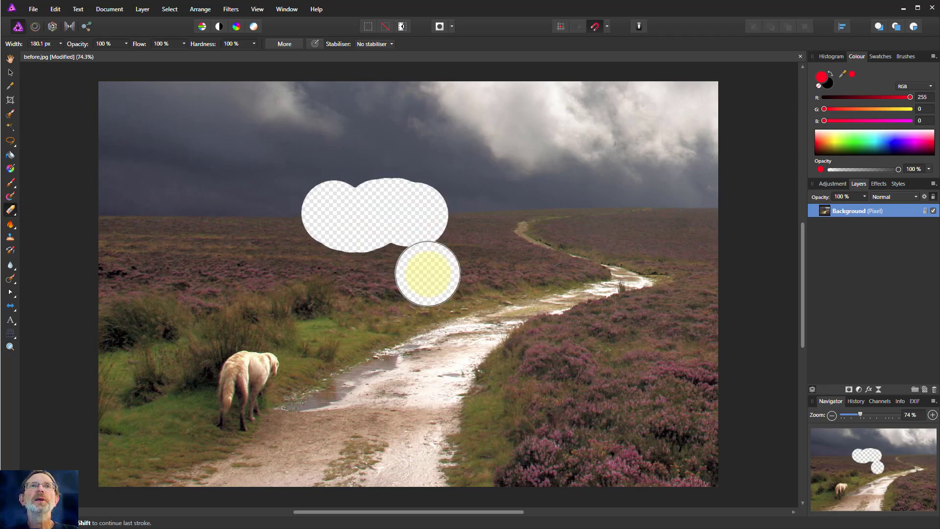
key(ctrl+z)
mouse_move(361, 235)
mouse_down()
mouse_move(393, 220)
mouse_move(402, 235)
mouse_move(388, 220)
mouse_move(380, 228)
mouse_up()
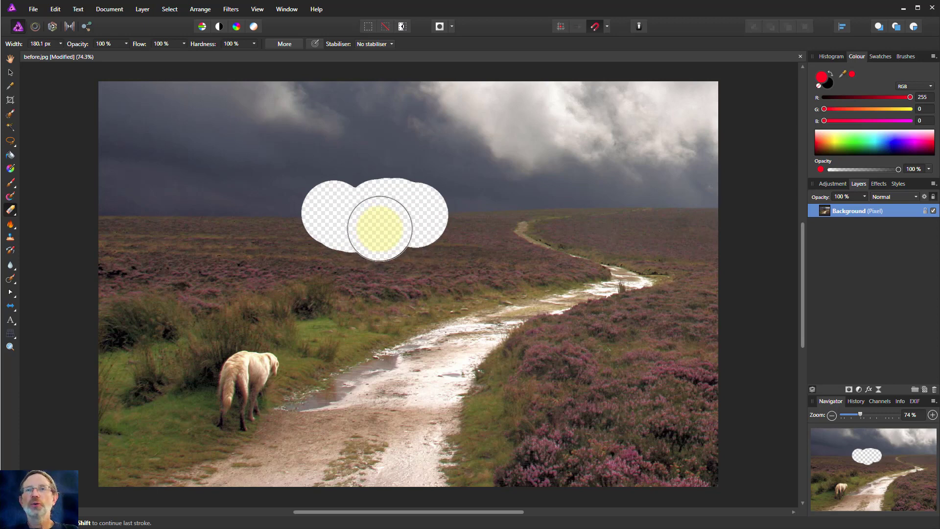
click(90, 88)
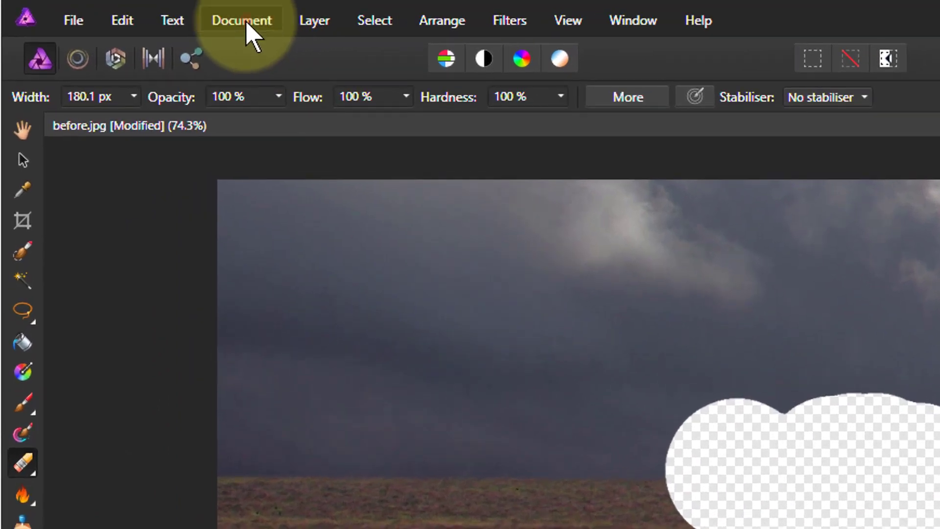
click(154, 14)
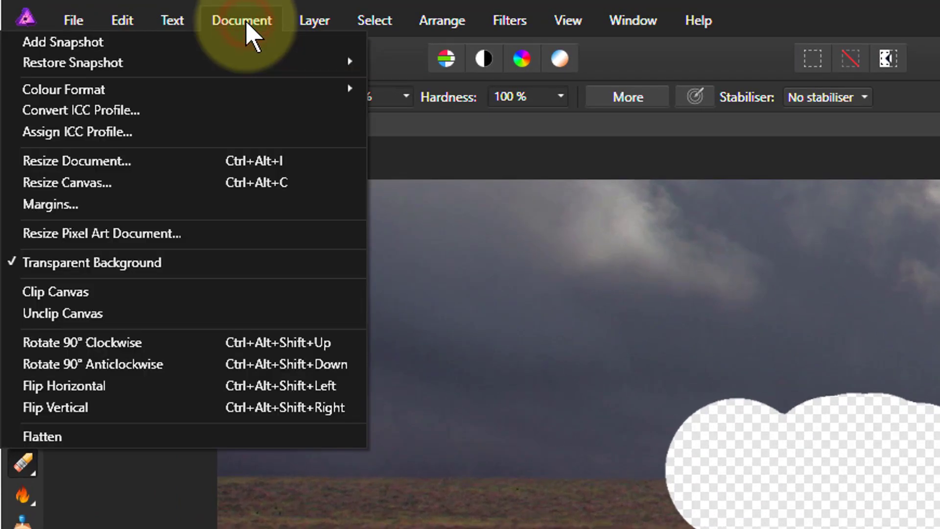
click(202, 260)
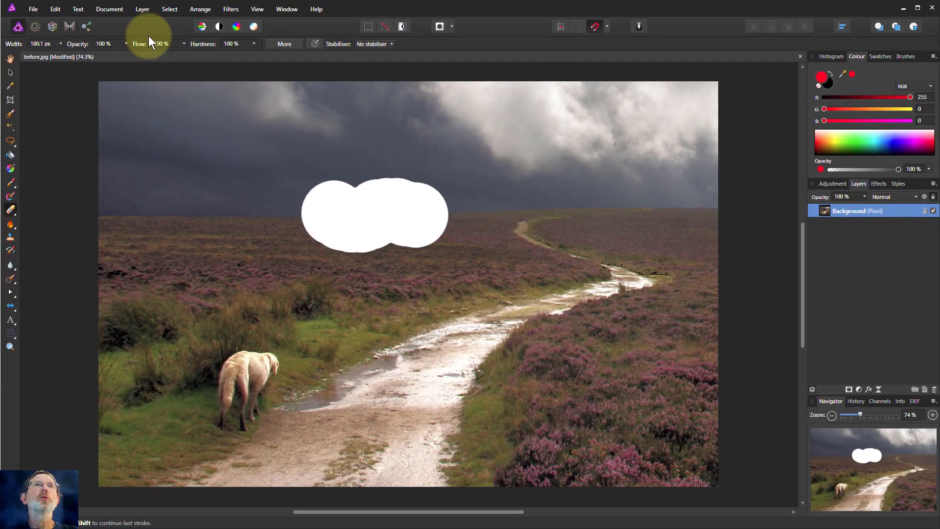
click(113, 11)
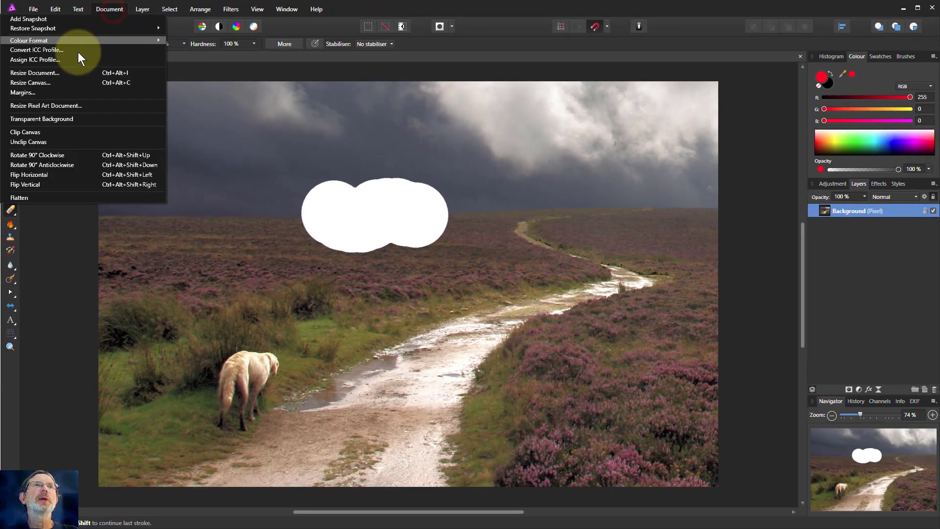
click(107, 120)
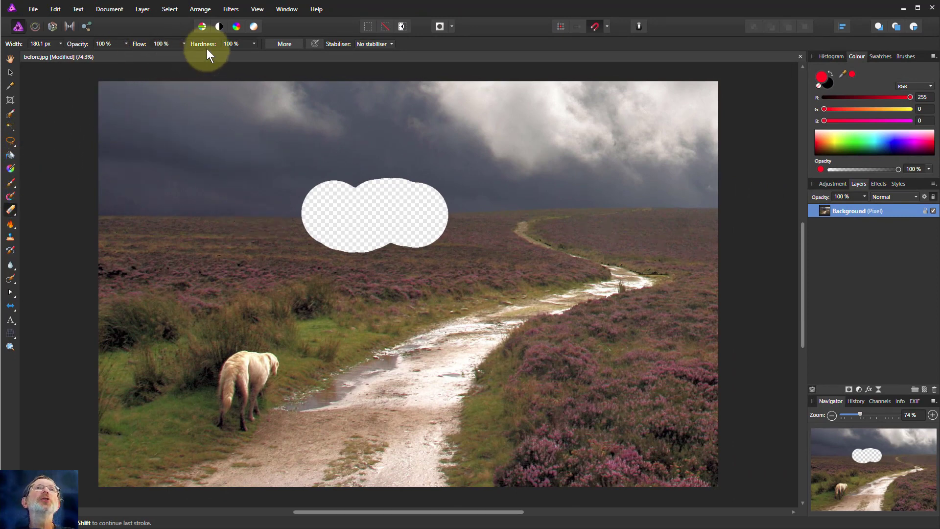
Step: Erase a soft hole in the lower-right heather at 0% hardness and 315 px, then show Info readouts
click(254, 43)
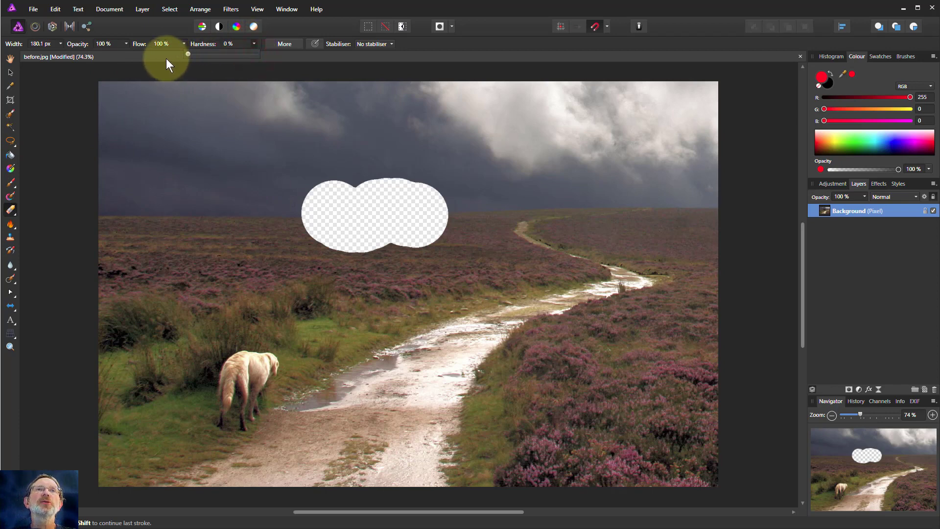
mouse_move(635, 336)
mouse_down()
mouse_move(637, 417)
mouse_move(566, 420)
mouse_up()
key(bracketright)
key(bracketright)
key(bracketright)
key(bracketright)
key(bracketright)
key(bracketright)
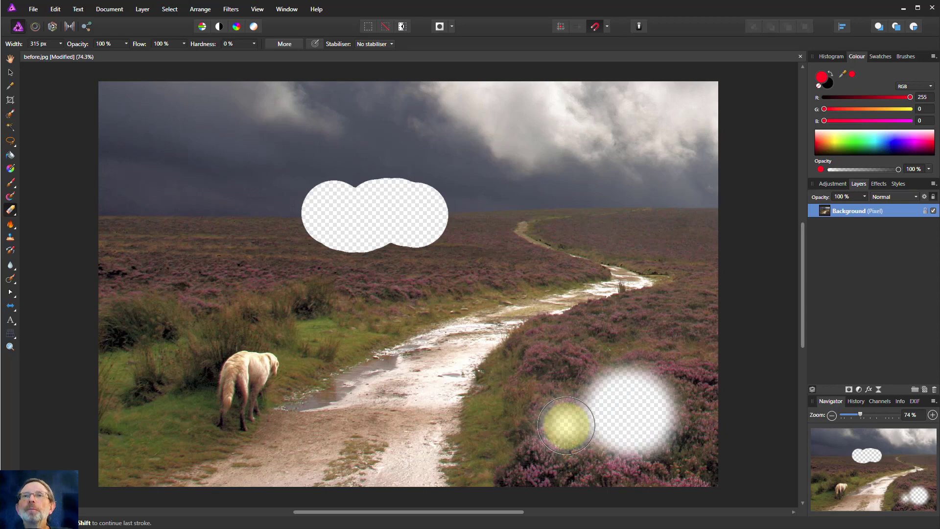
key(ctrl+z)
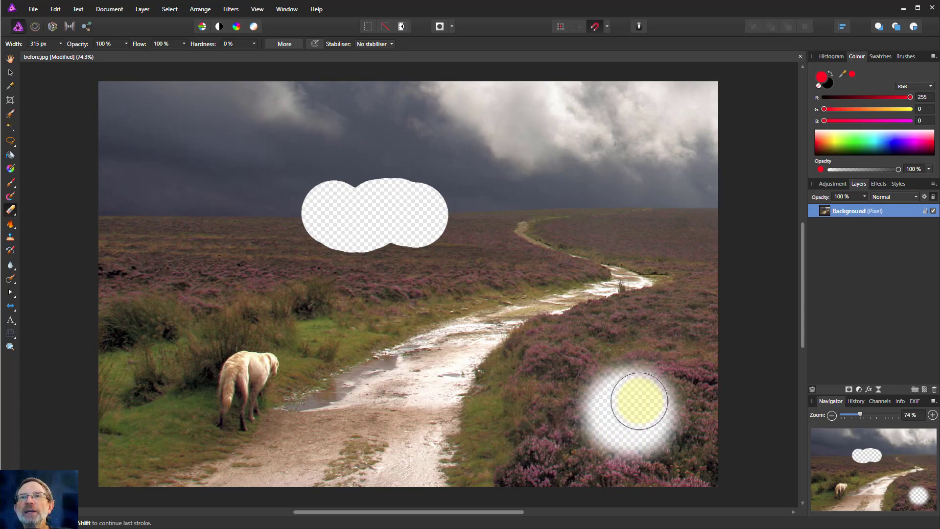
click(219, 185)
key(ctrl+z)
click(11, 58)
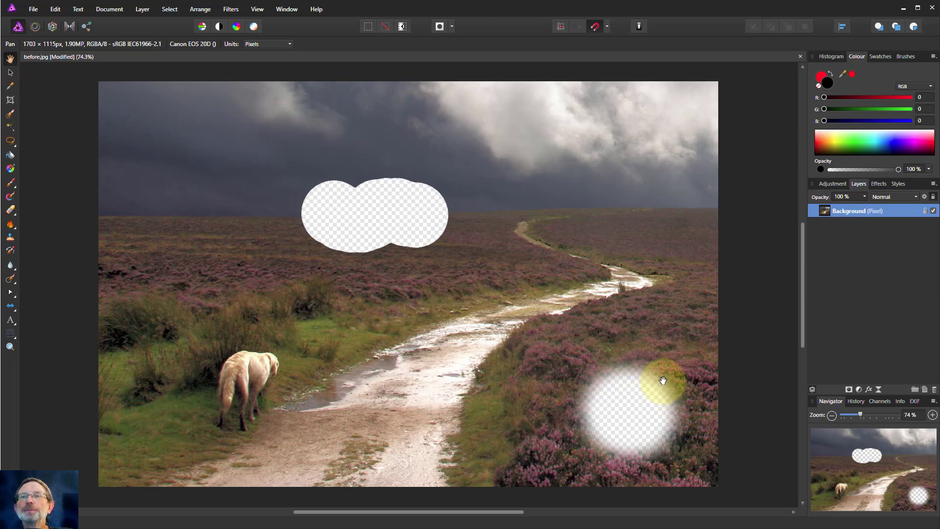
click(900, 401)
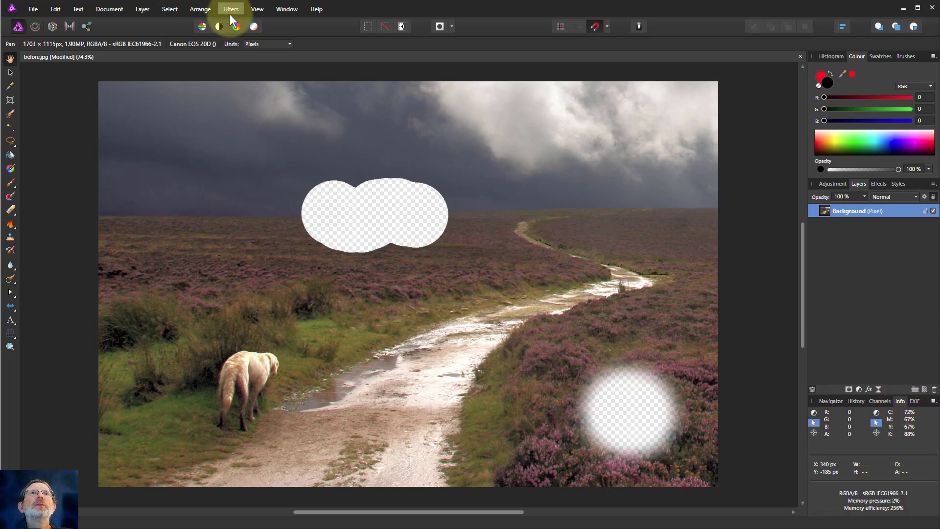
click(257, 11)
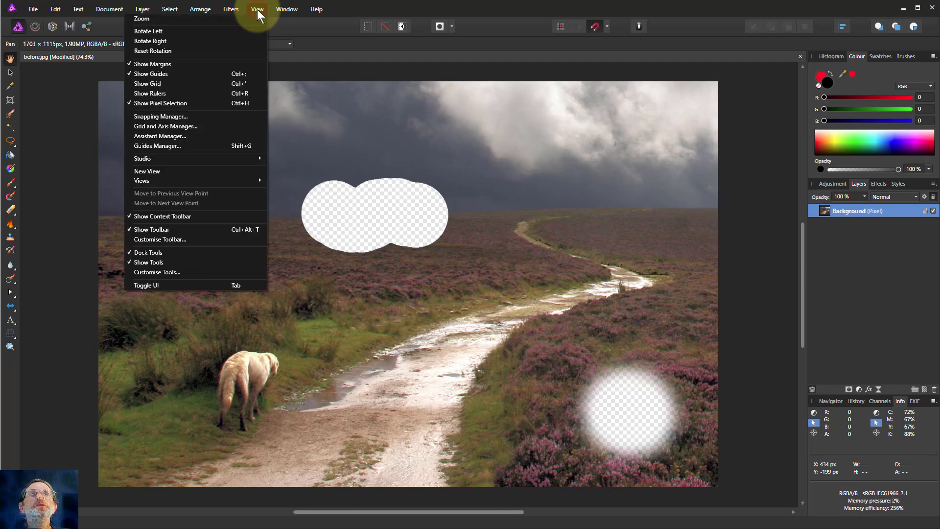
mouse_move(142, 158)
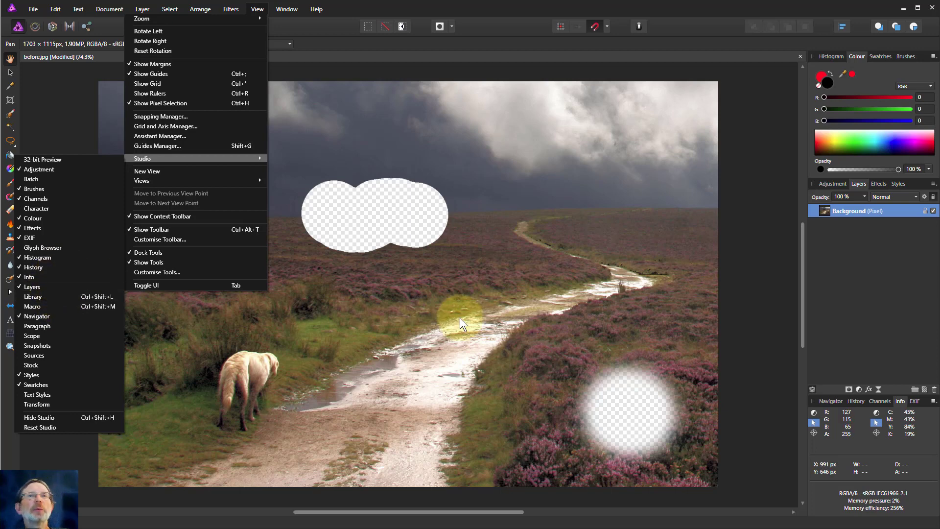
click(697, 322)
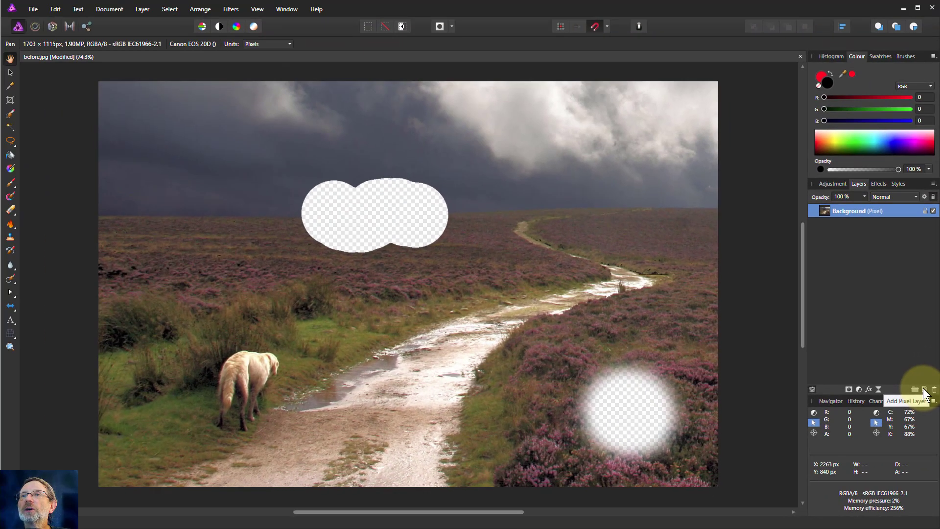
Step: Add an empty pixel layer above Background and make pure red (255, 0, 0) the primary colour
click(925, 389)
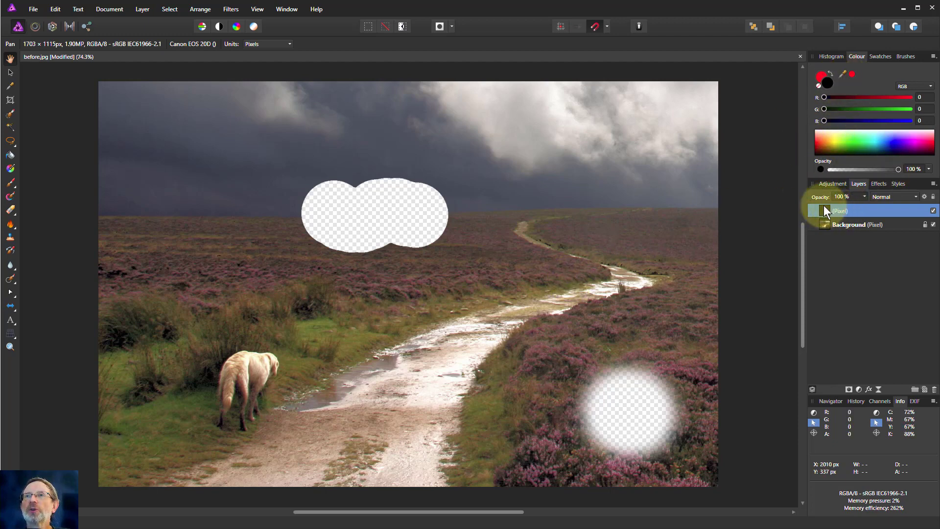
click(830, 73)
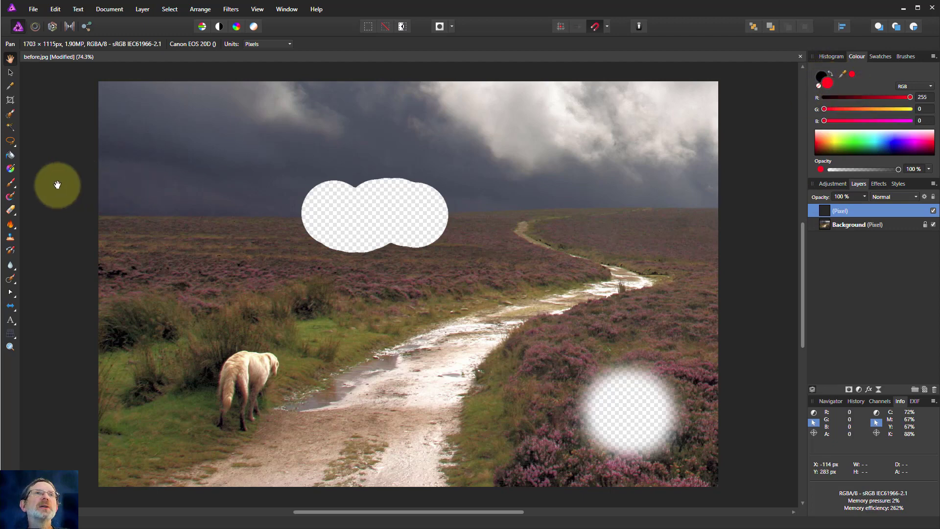
Step: Paint a soft red blob in the sky right of centre, undoing stray dabs, and check it with Background hidden
click(11, 186)
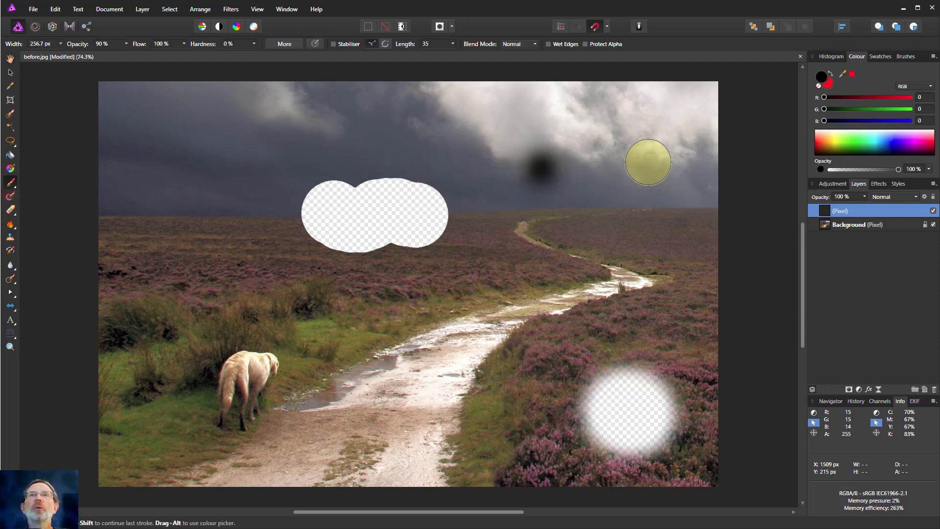
key(ctrl+z)
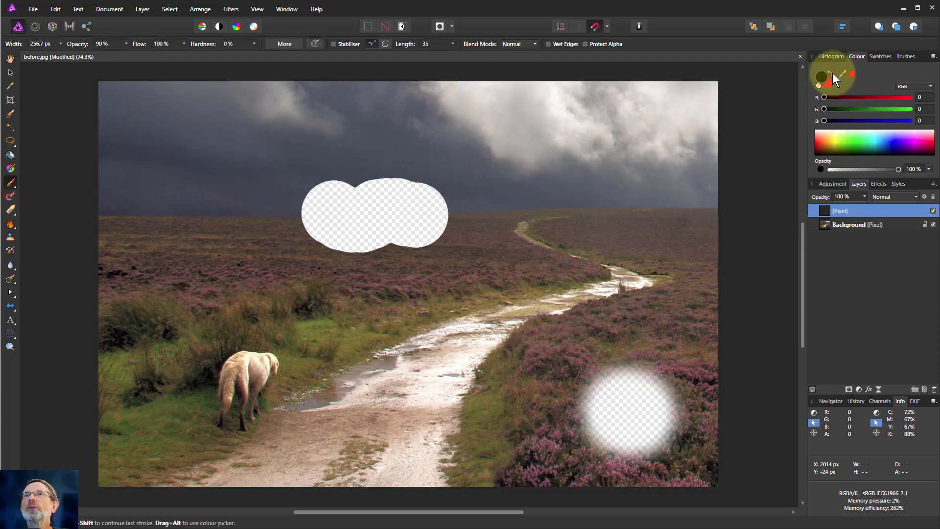
click(832, 73)
click(599, 197)
mouse_move(599, 197)
mouse_down()
mouse_move(629, 201)
mouse_move(602, 210)
mouse_move(608, 198)
mouse_up()
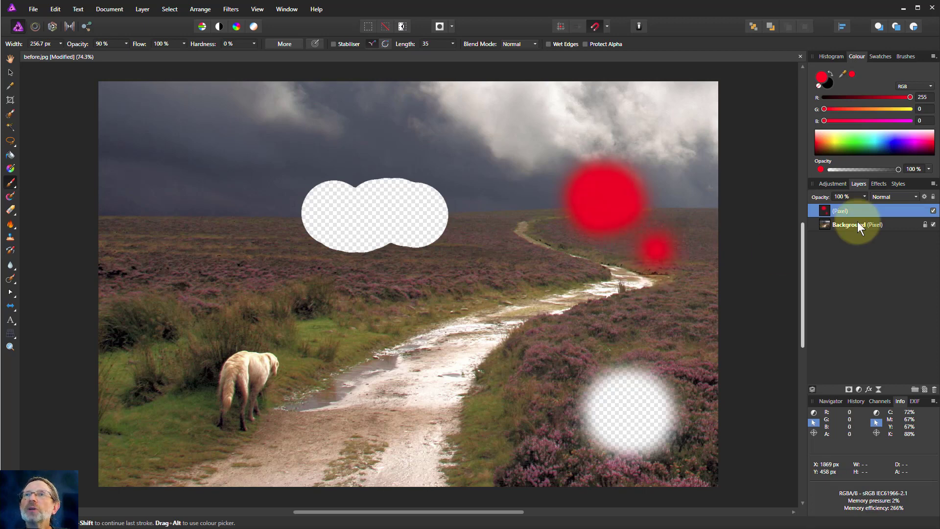
key(ctrl+z)
click(933, 225)
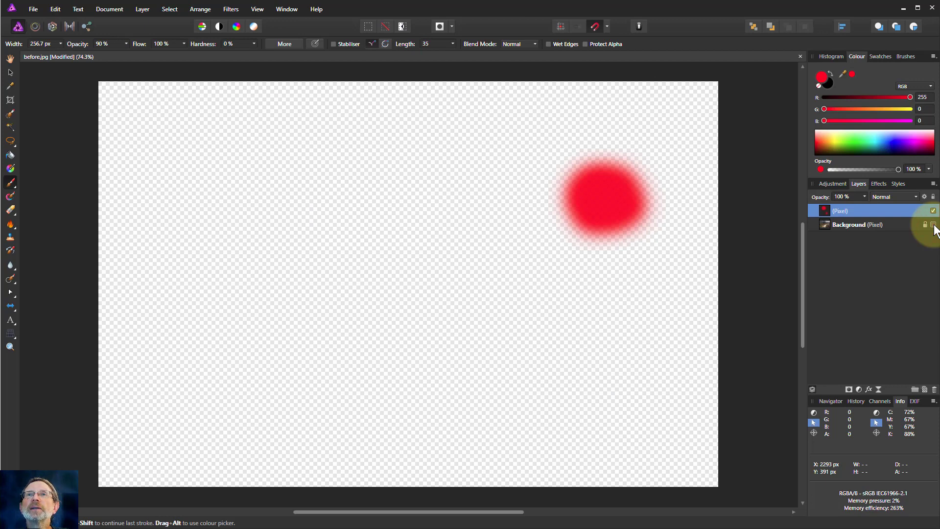
click(933, 225)
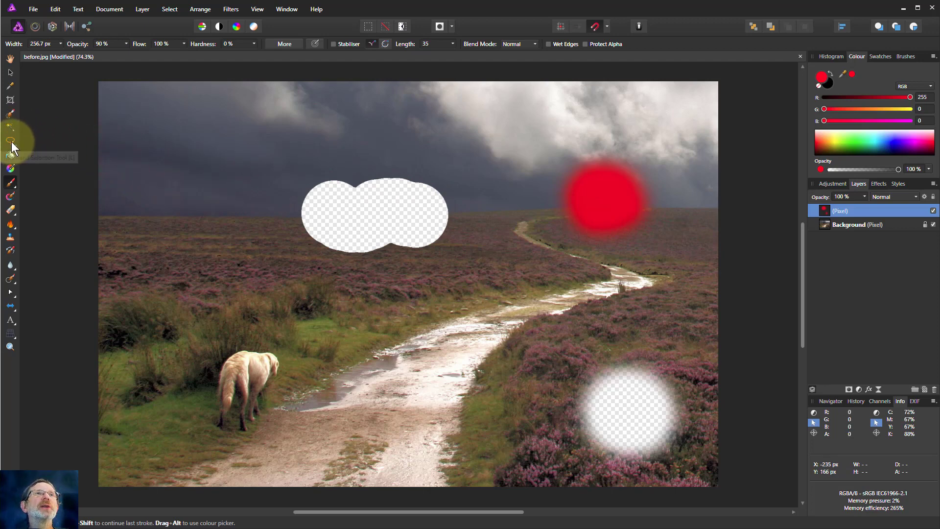
Step: Brush a selection over the far-left sky and heather, trimming bits off its edge
click(11, 114)
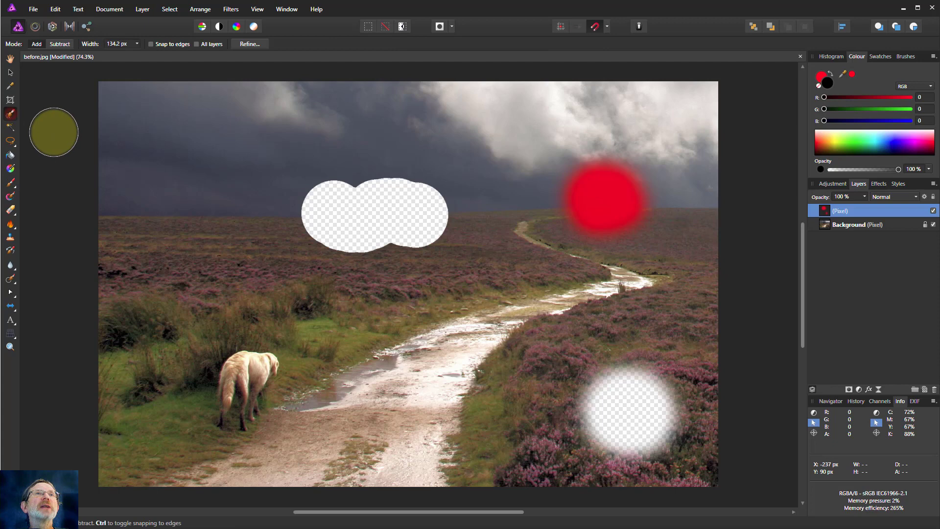
mouse_move(195, 204)
mouse_down()
mouse_move(168, 218)
mouse_move(156, 195)
mouse_move(148, 225)
mouse_move(196, 223)
mouse_up()
mouse_move(154, 275)
mouse_down()
mouse_move(137, 265)
mouse_move(162, 245)
mouse_move(151, 189)
mouse_move(183, 235)
mouse_move(147, 210)
mouse_move(189, 222)
mouse_up()
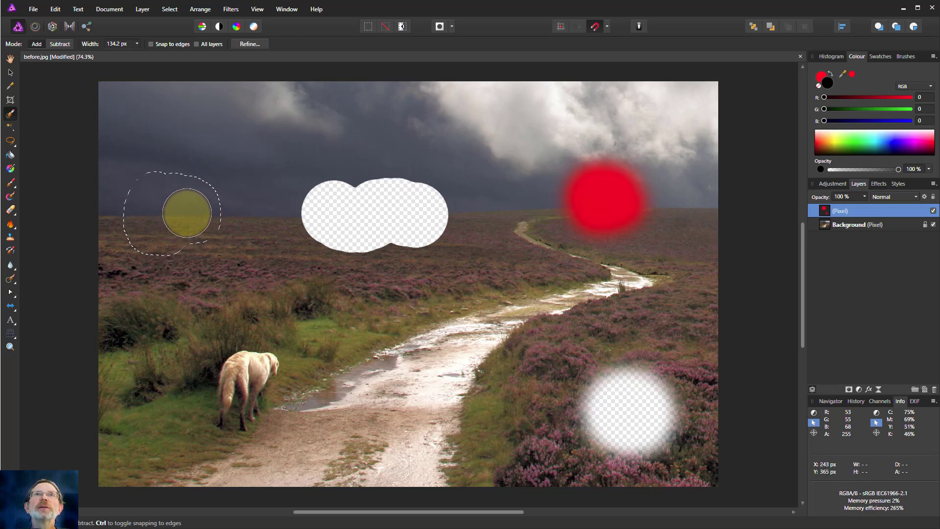
Step: Extend the left selection by painting in Quick Mask, then bring up the Channels list
click(439, 27)
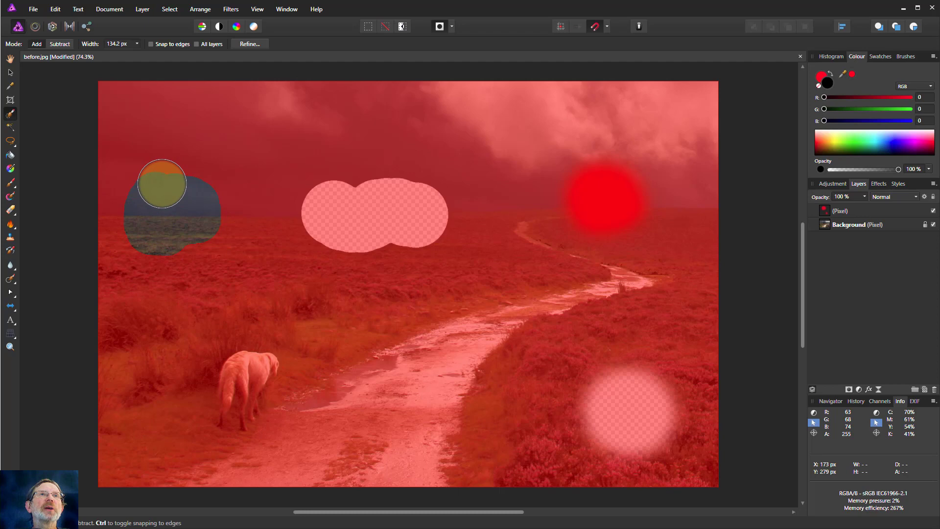
click(10, 182)
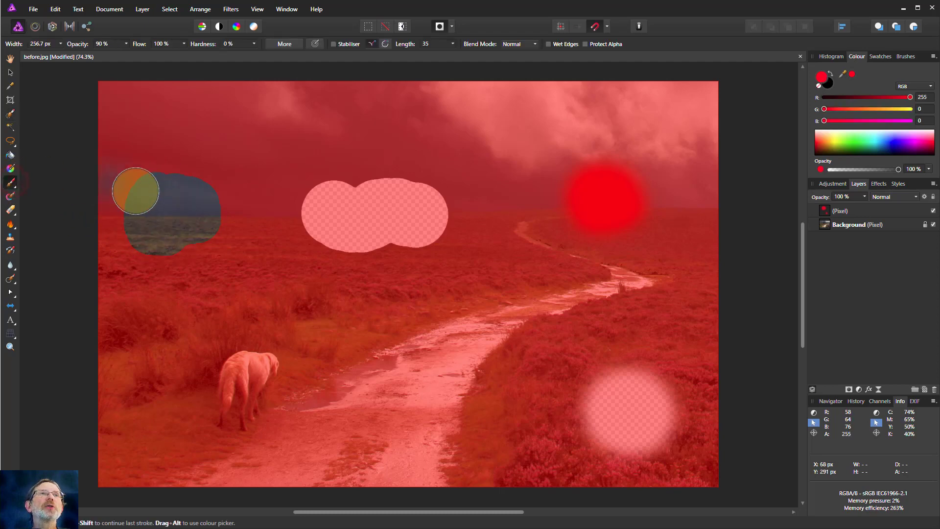
mouse_move(169, 182)
mouse_down()
mouse_move(184, 175)
mouse_move(184, 235)
mouse_move(168, 212)
mouse_move(183, 245)
mouse_move(176, 231)
mouse_move(186, 231)
mouse_up()
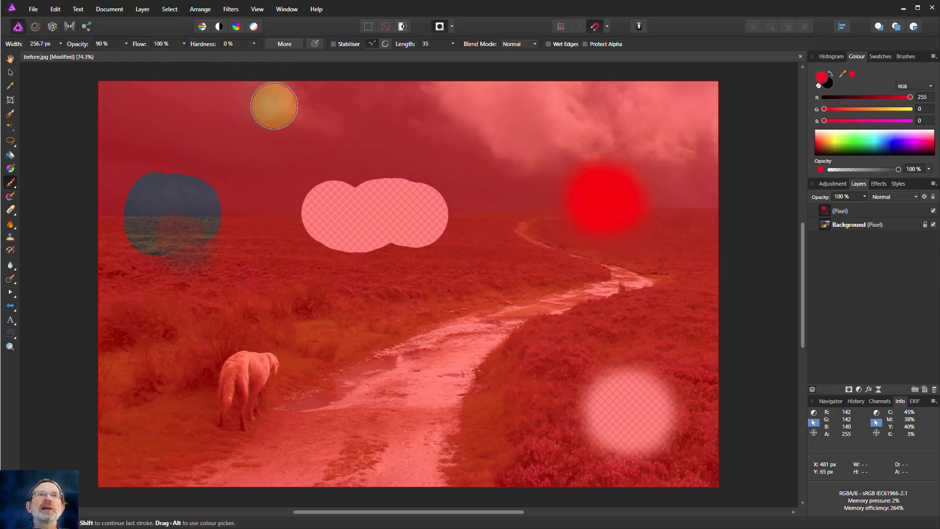
click(827, 211)
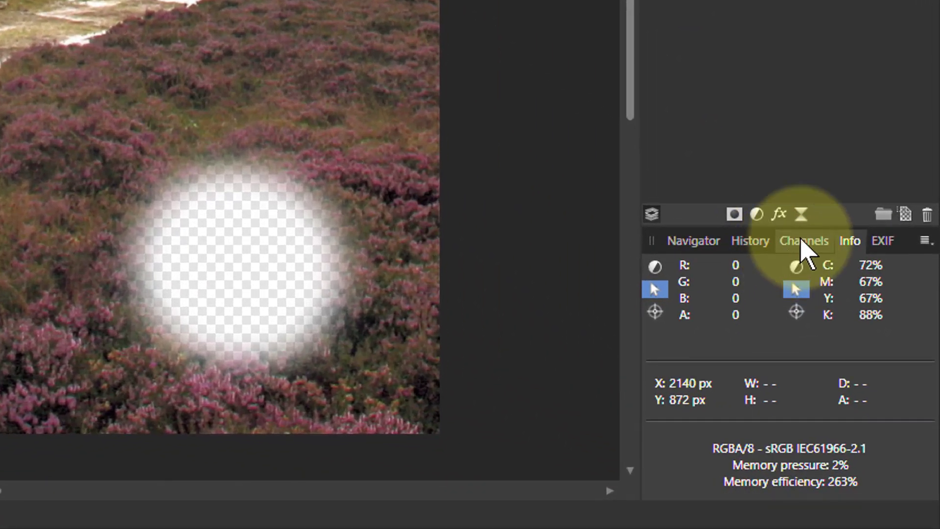
click(810, 253)
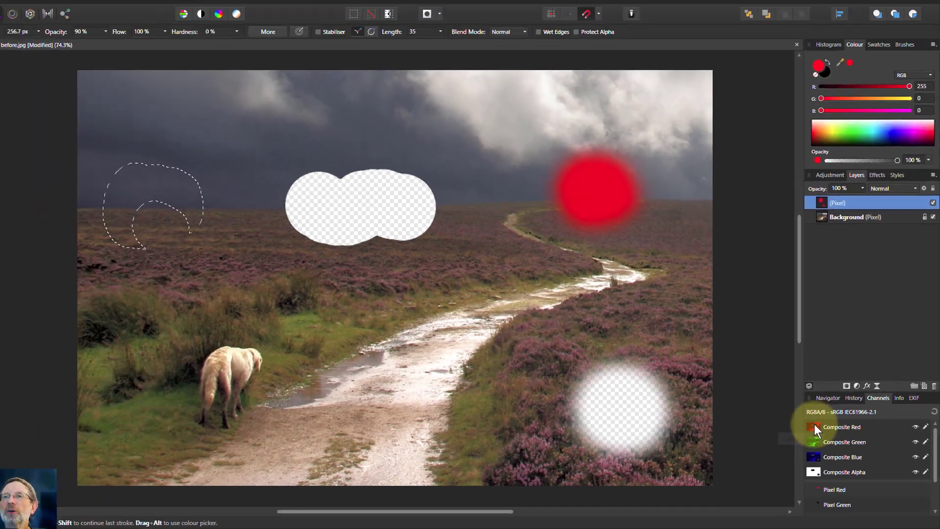
Step: View the Composite Red, Green and Blue channels in turn, ending on Composite Alpha
click(815, 428)
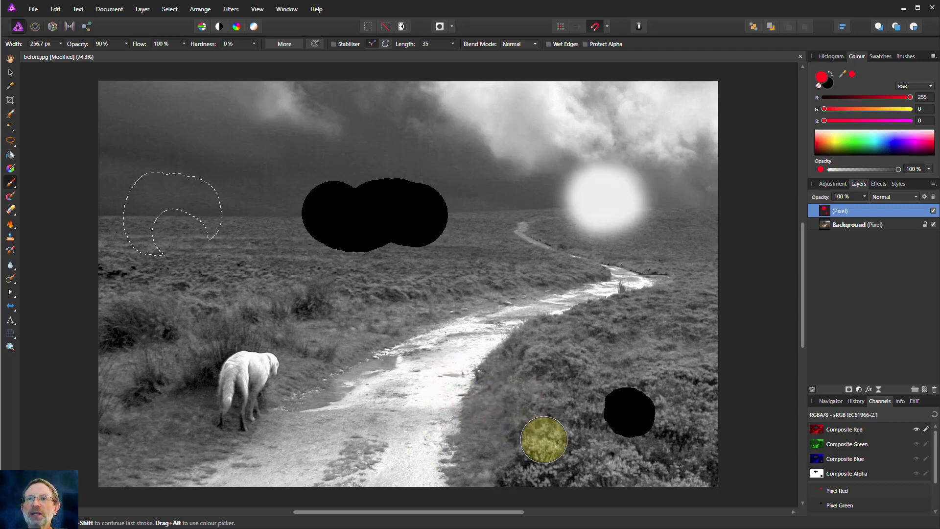
click(821, 447)
click(815, 460)
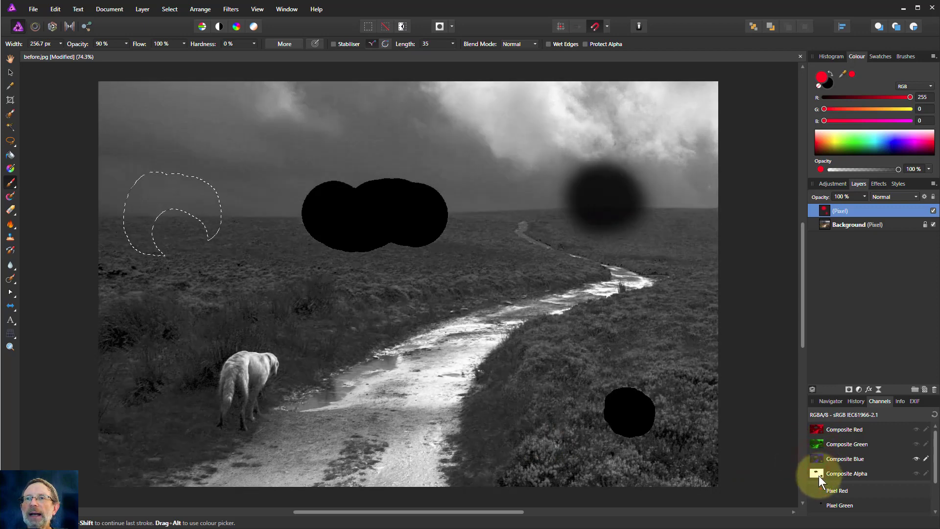
click(819, 475)
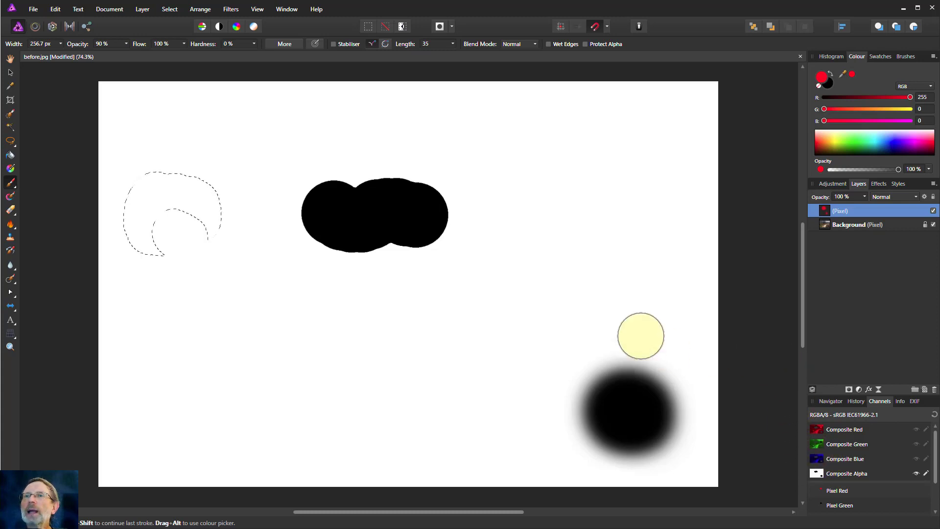
Step: Roll History back to the original photo, restore the full composite channel view, and pick the Move tool
click(857, 402)
drag(850, 416, 832, 416)
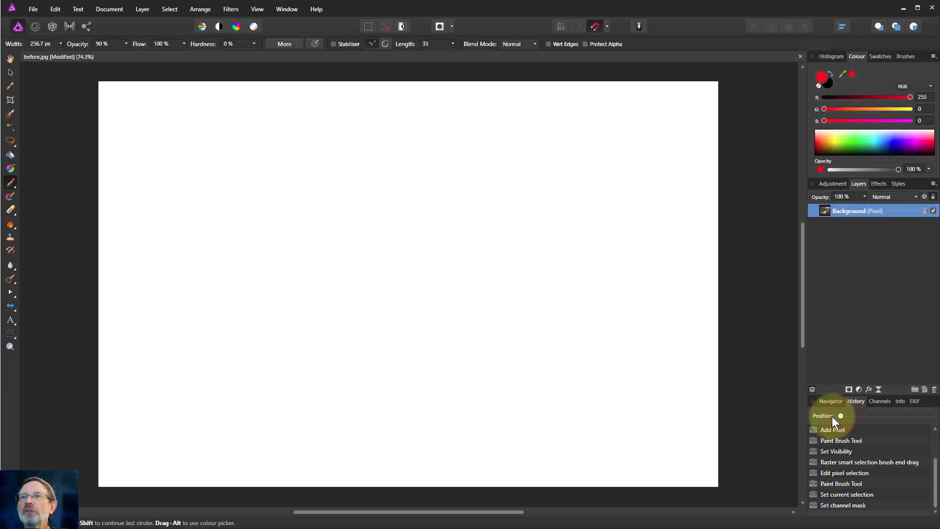
click(879, 401)
click(934, 415)
drag(605, 284, 575, 268)
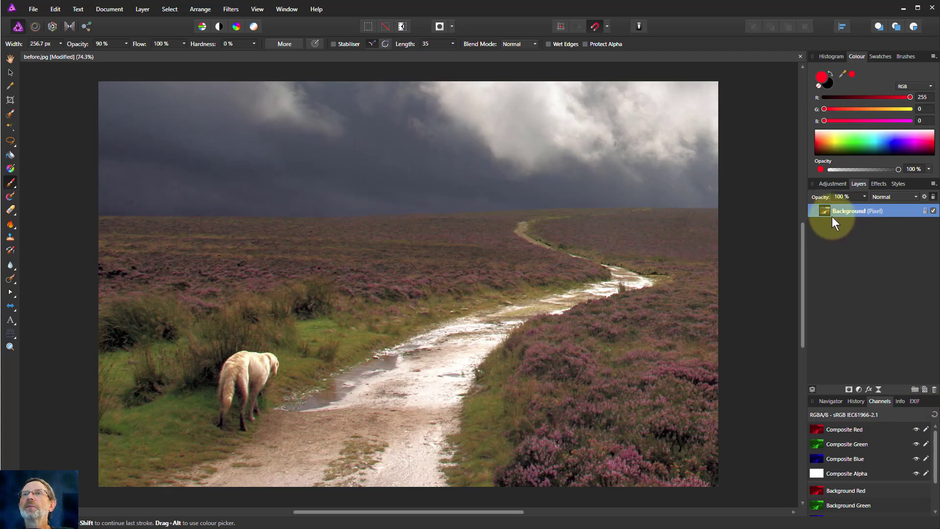
click(9, 75)
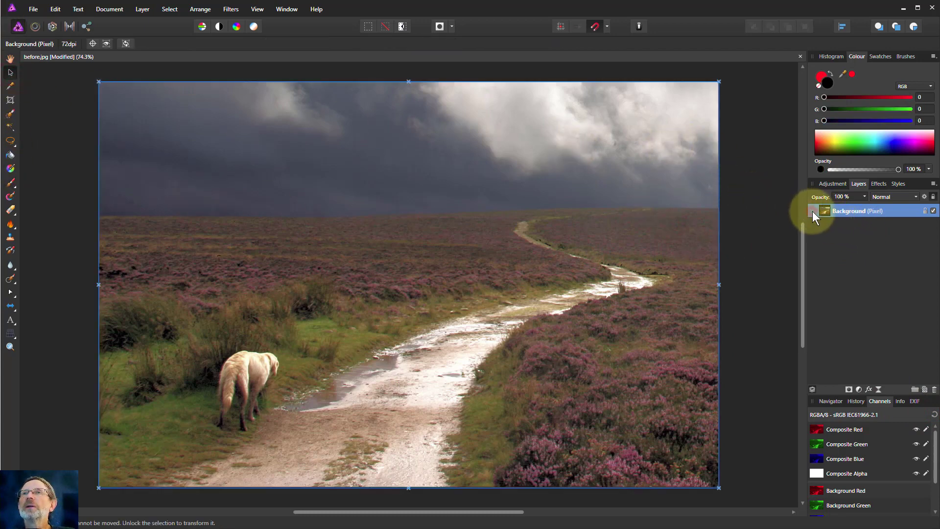
Step: Duplicate the Background layer with Ctrl+J and bring up Filters > Apply Image, moved aside
key(ctrl+j)
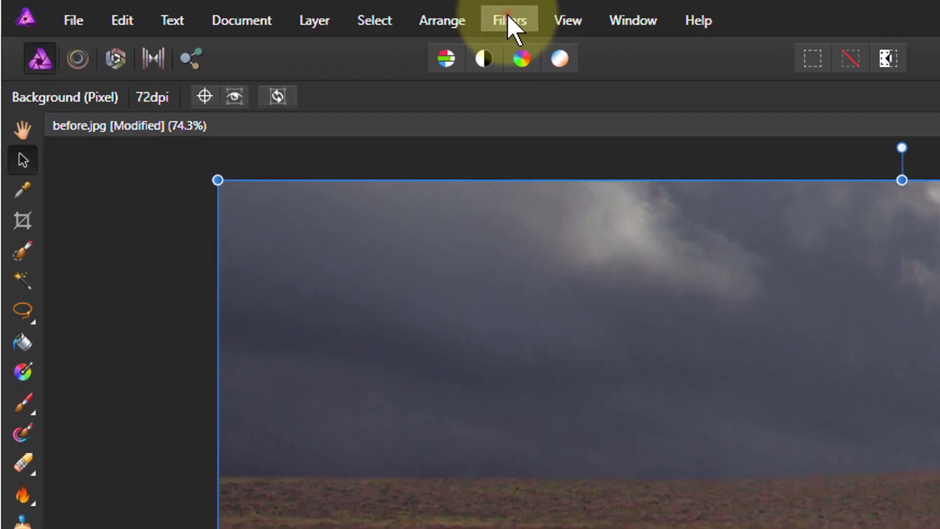
click(508, 17)
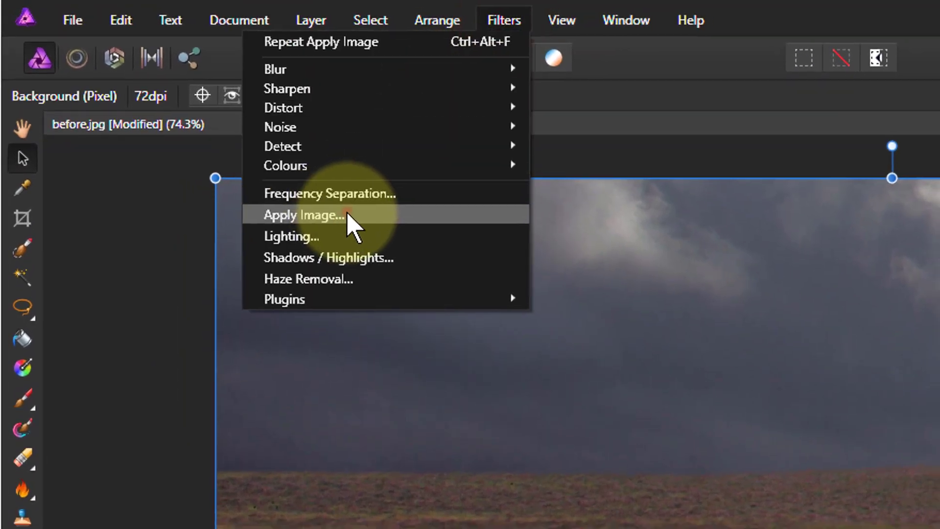
click(348, 218)
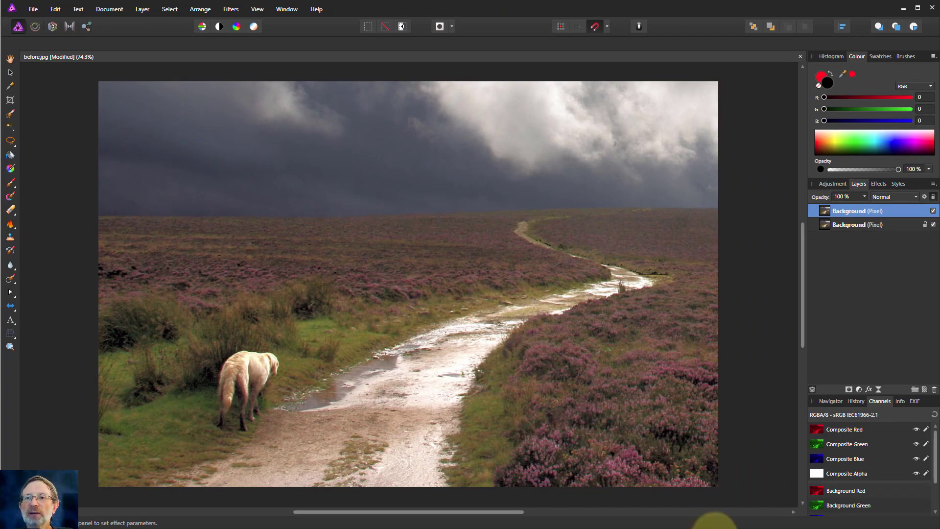
drag(791, 412, 782, 168)
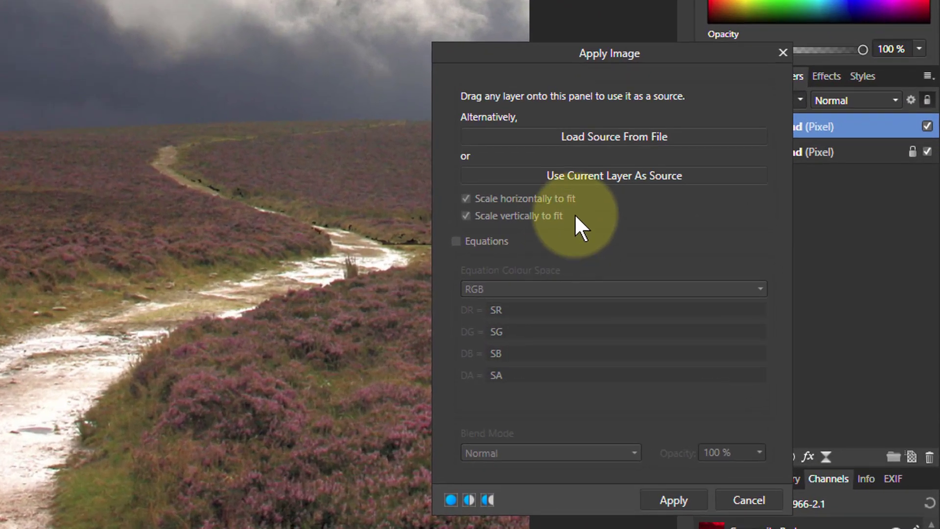
Step: Set Apply Image to use the current layer as source with LAB equations and alpha DA = SL
click(577, 174)
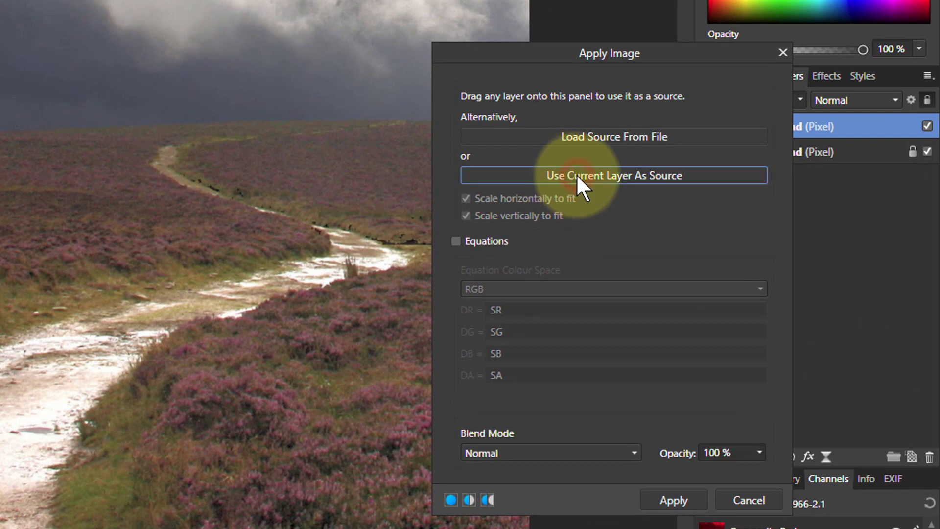
click(461, 237)
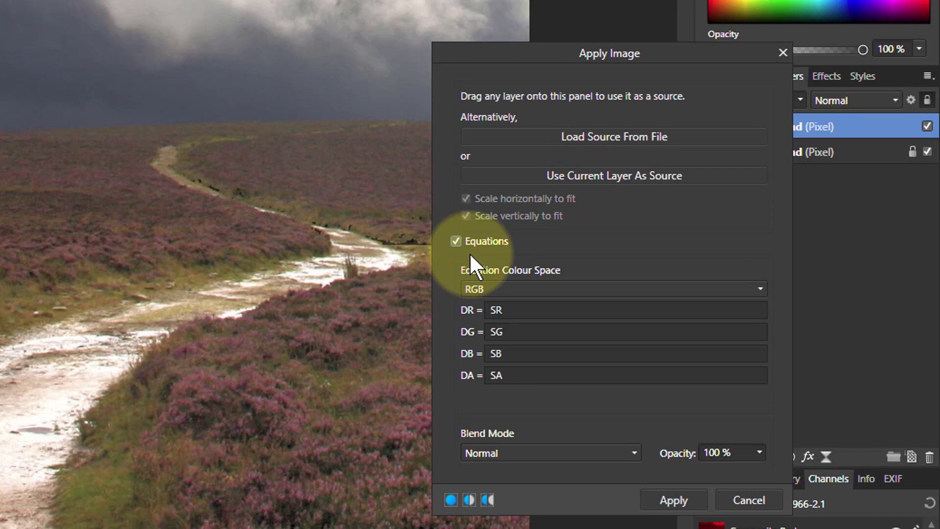
click(509, 285)
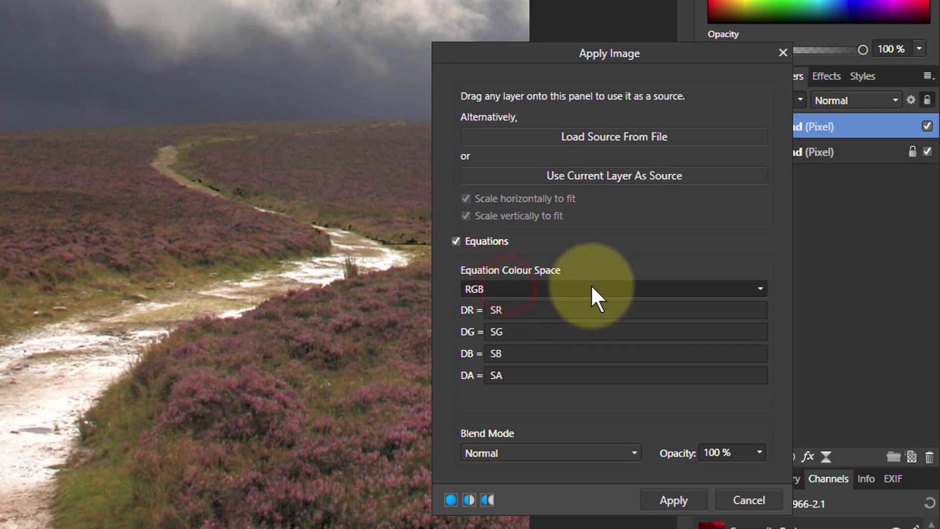
click(481, 284)
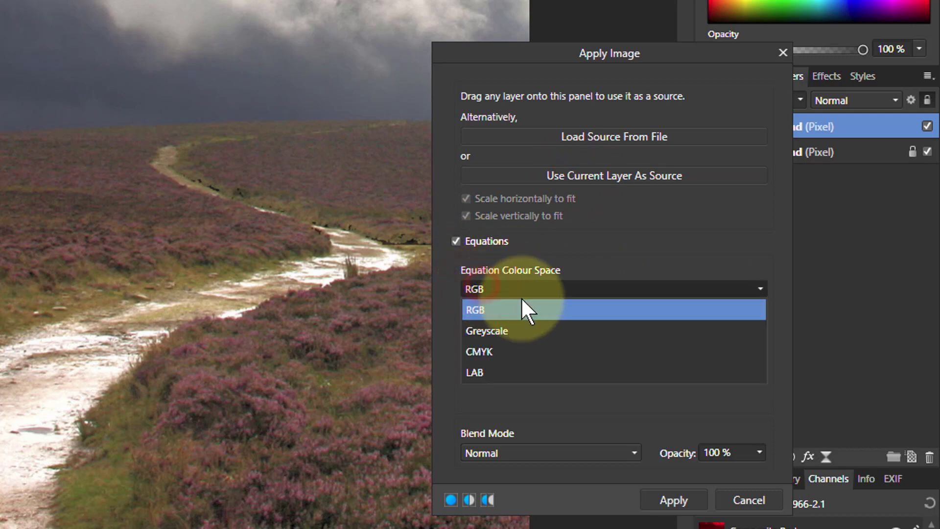
click(471, 374)
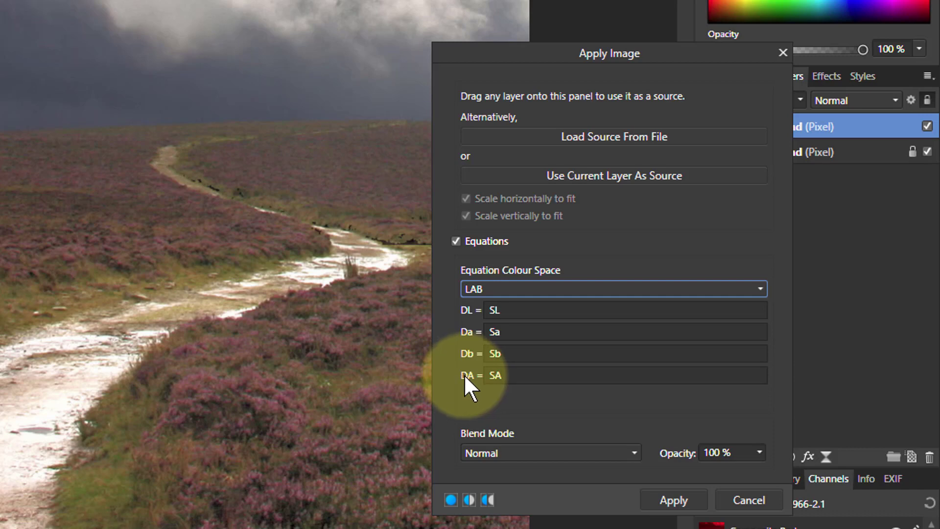
click(514, 378)
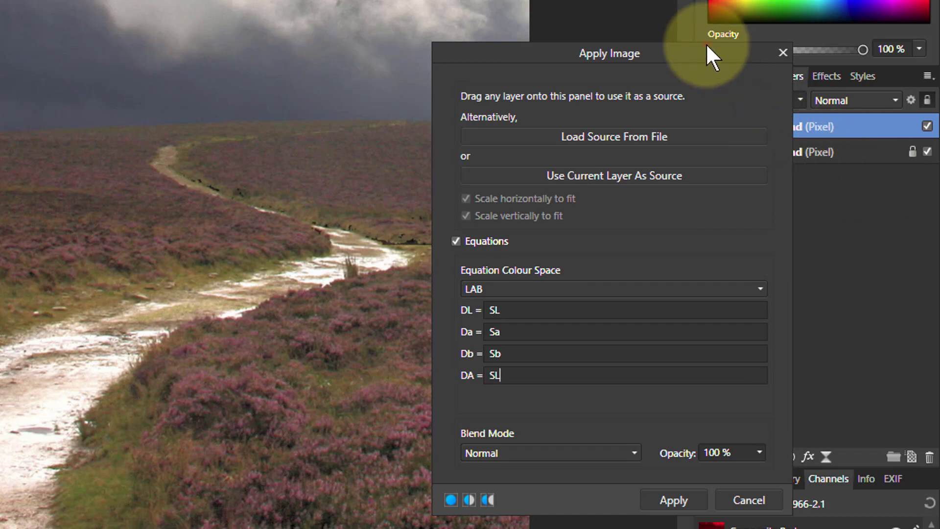
drag(706, 44, 579, 39)
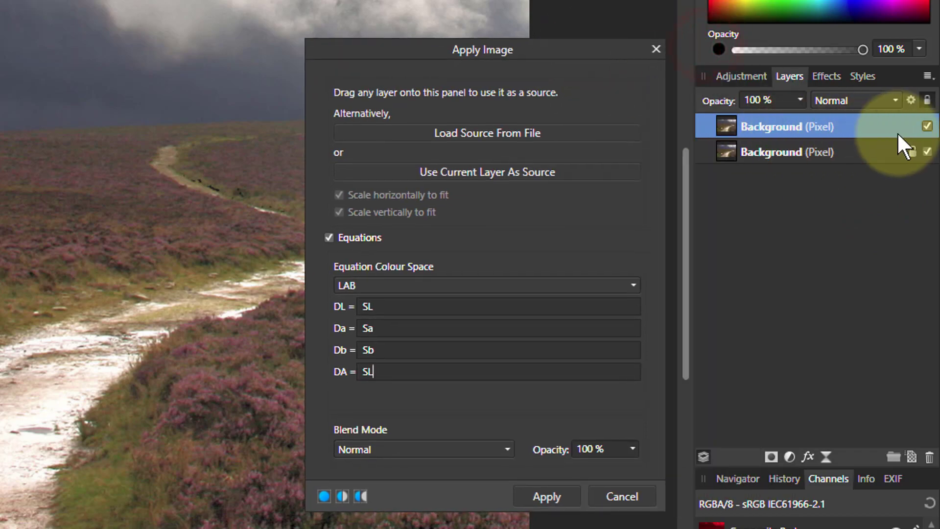
Step: Preview the luminosity result with the Background layer hidden and shown, then choose Overlay blend
click(927, 152)
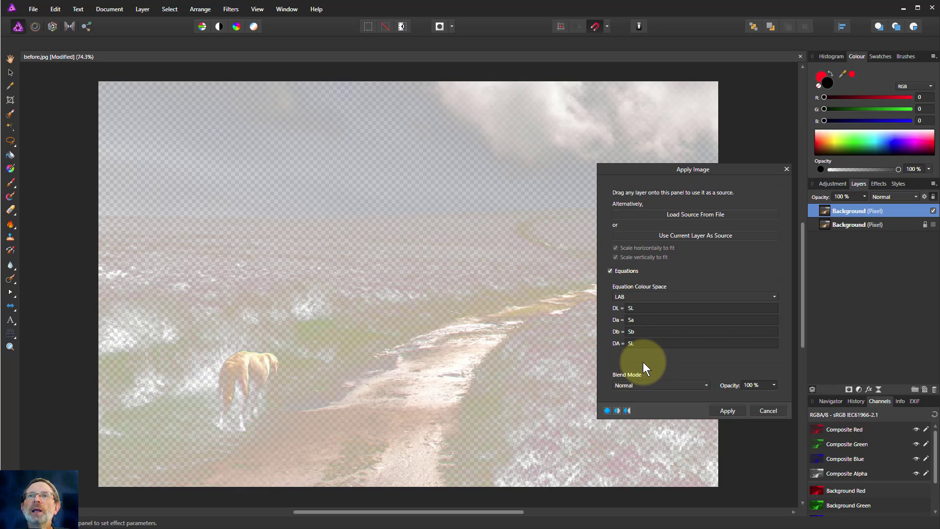
click(933, 224)
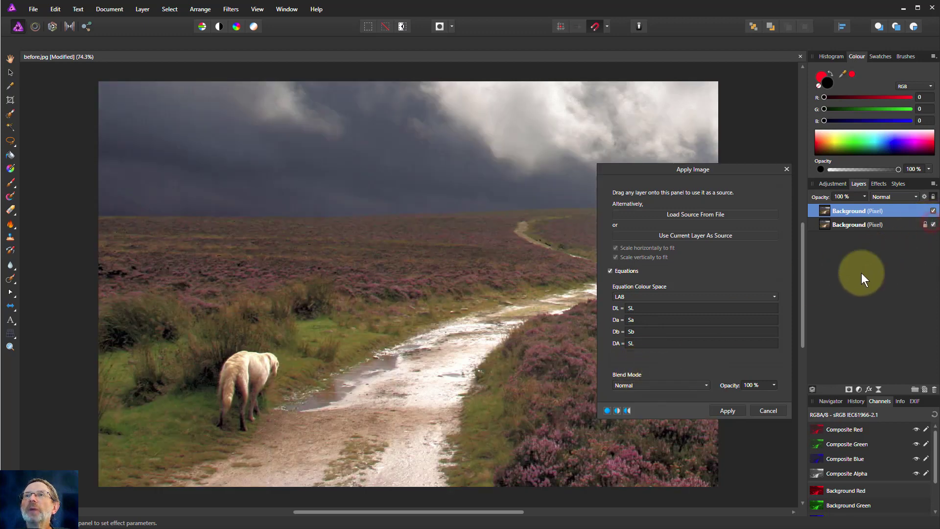
click(626, 386)
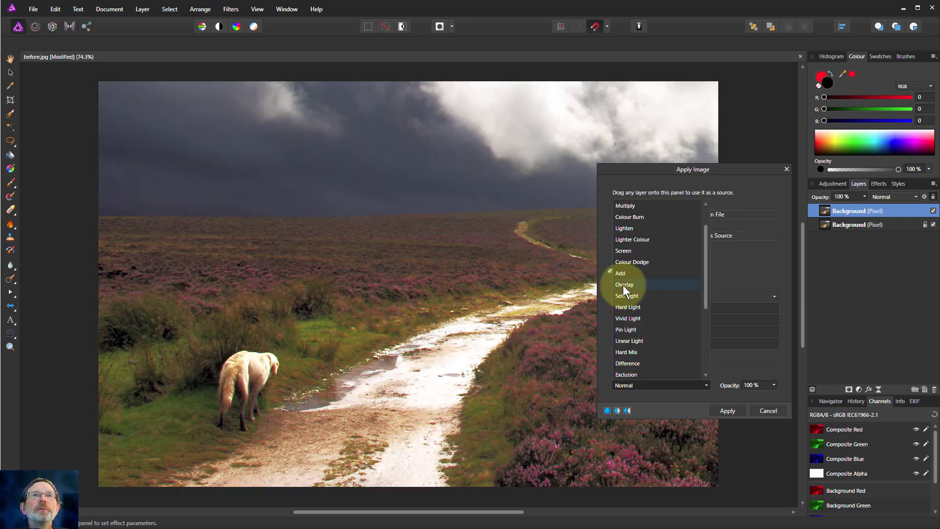
click(623, 285)
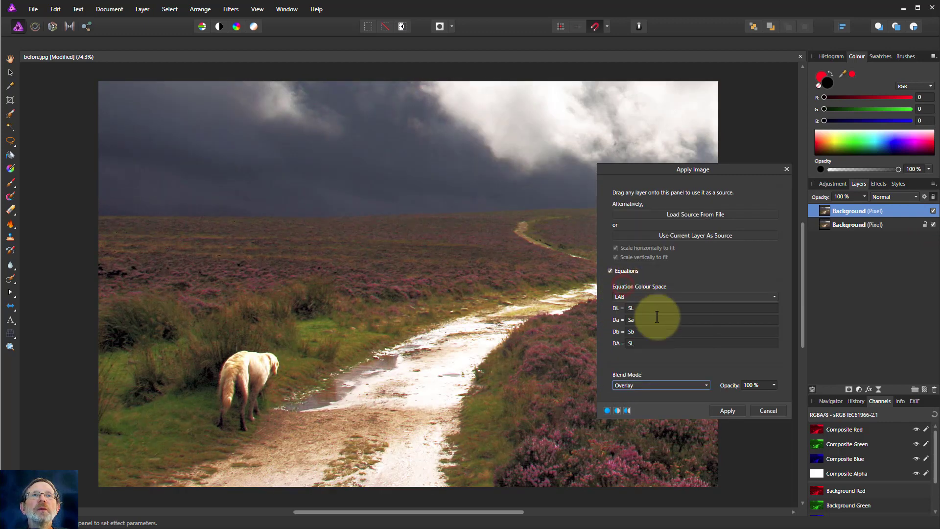
Step: Commit the Overlay Apply Image and compare the top layer against the original
click(733, 410)
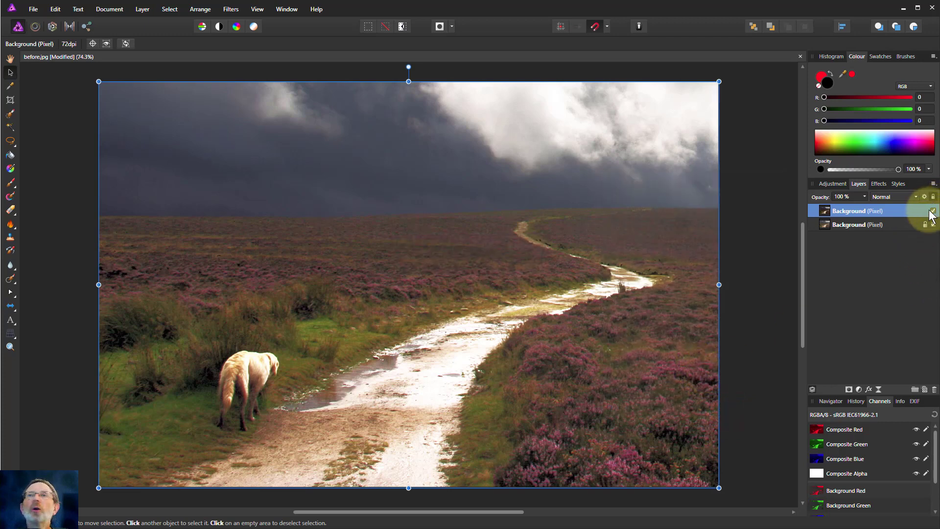
click(933, 211)
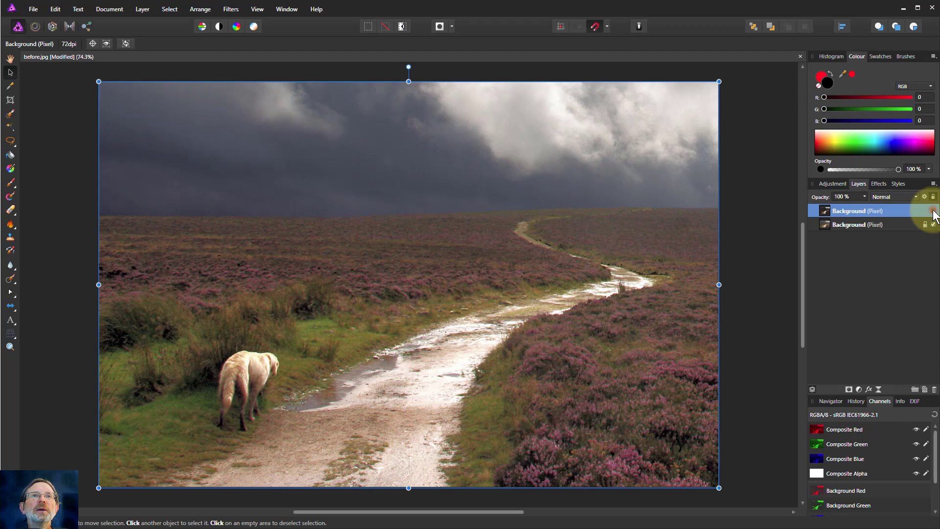
click(933, 211)
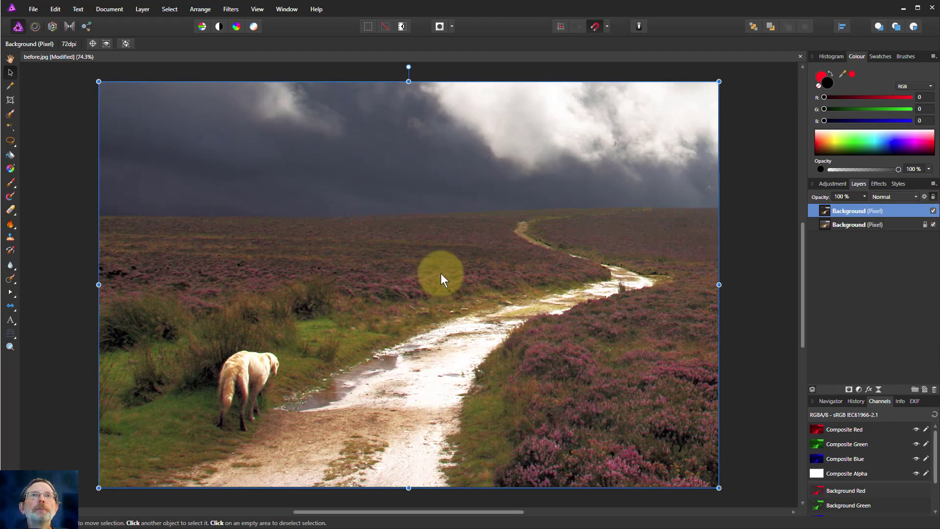
Step: Erase a soft hole in the Background layer's sky above the horizon, undoing the stray heather stroke
click(10, 209)
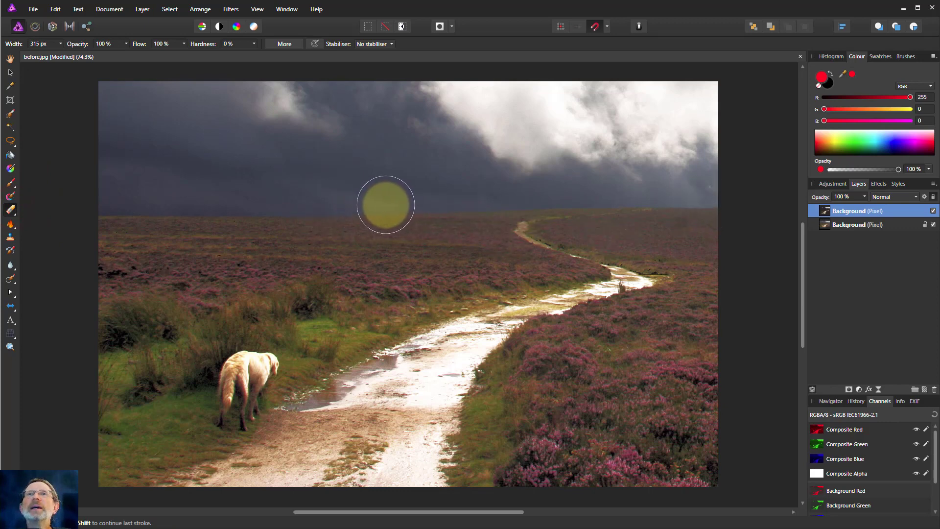
click(824, 224)
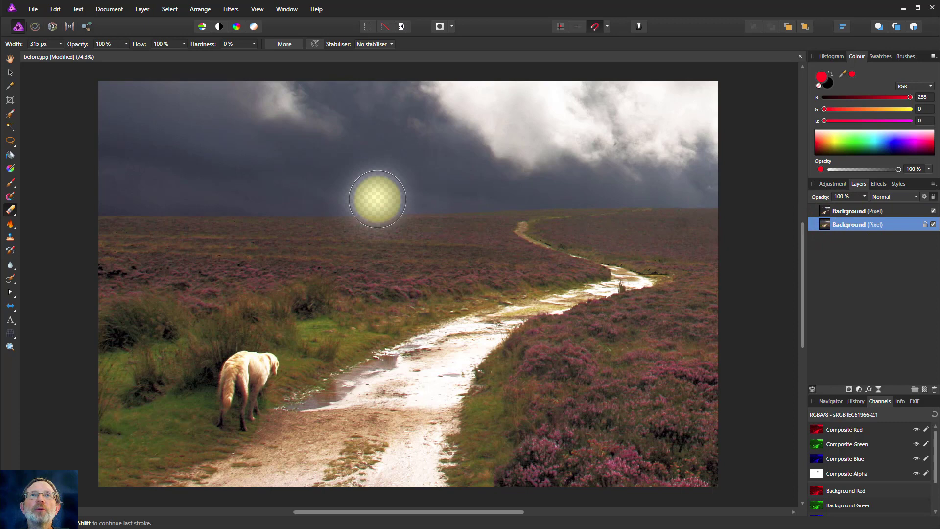
drag(374, 210, 367, 209)
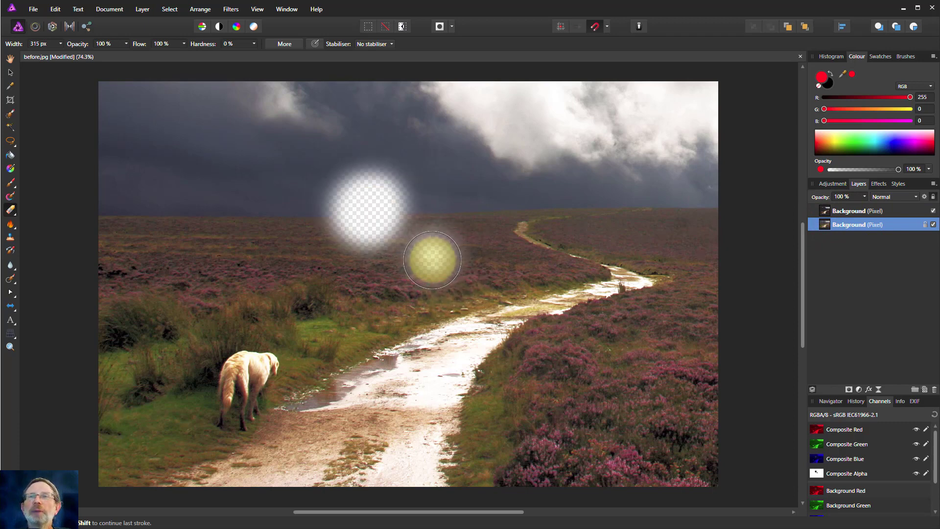
key(ctrl+z)
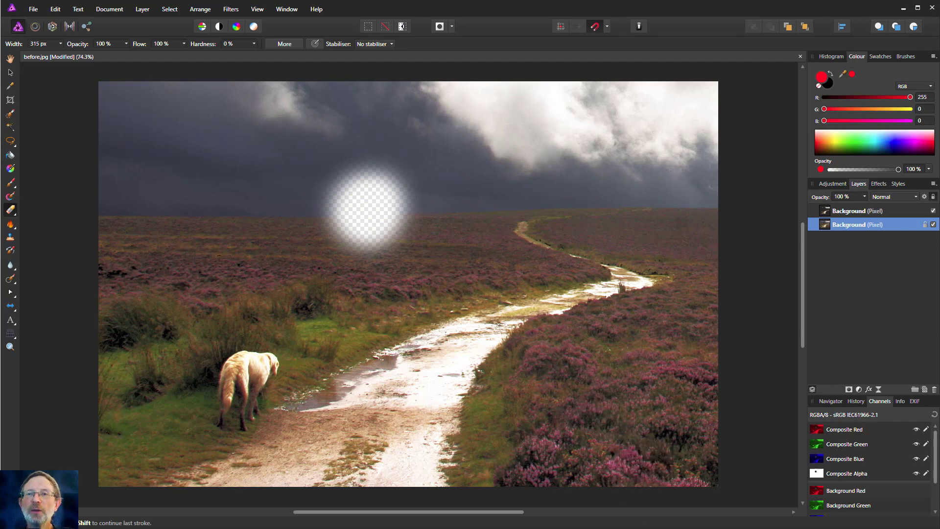